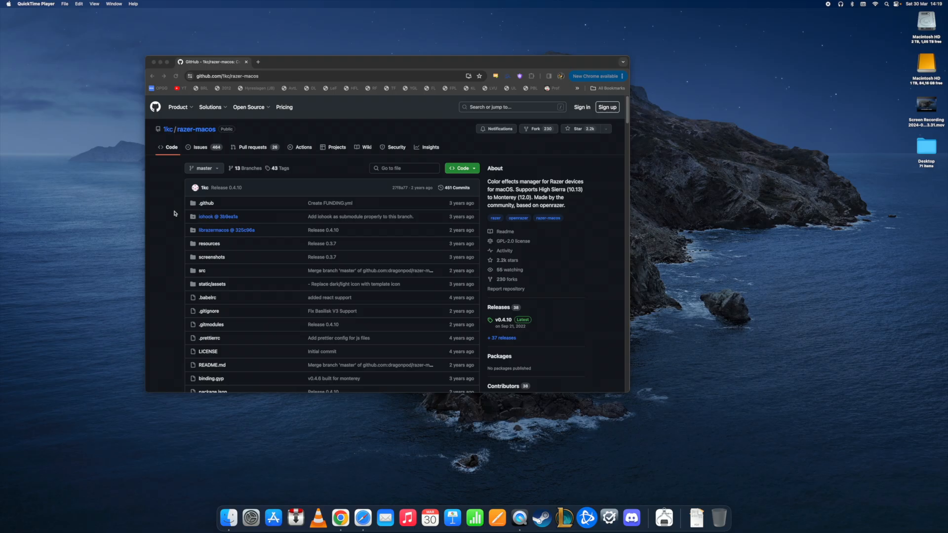
Step: Open the latest release page from the Download section of the razer-macos repository's README
scroll(173, 213, "down", 2)
scroll(173, 213, "up", 2)
scroll(223, 196, "down", 5)
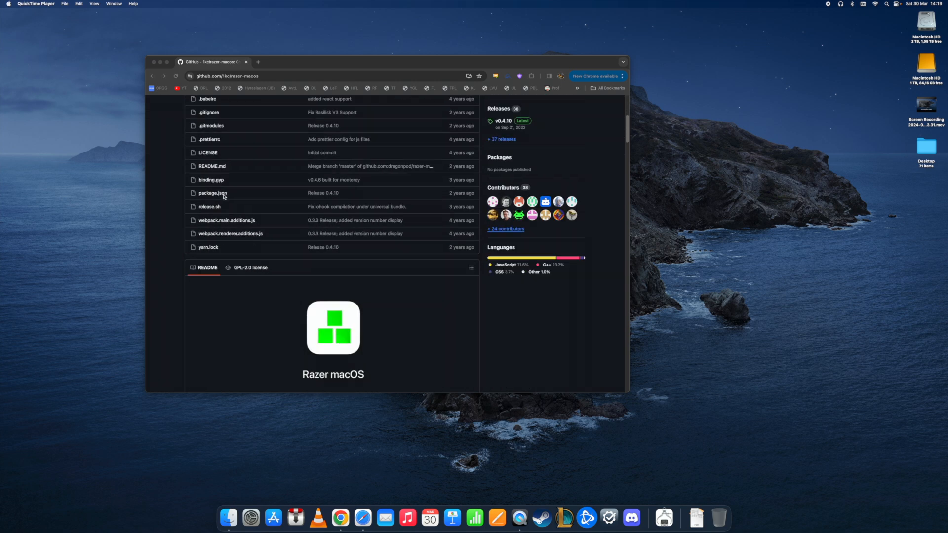
scroll(224, 196, "down", 10)
scroll(224, 196, "down", 3)
scroll(222, 187, "up", 3)
left_click(217, 178)
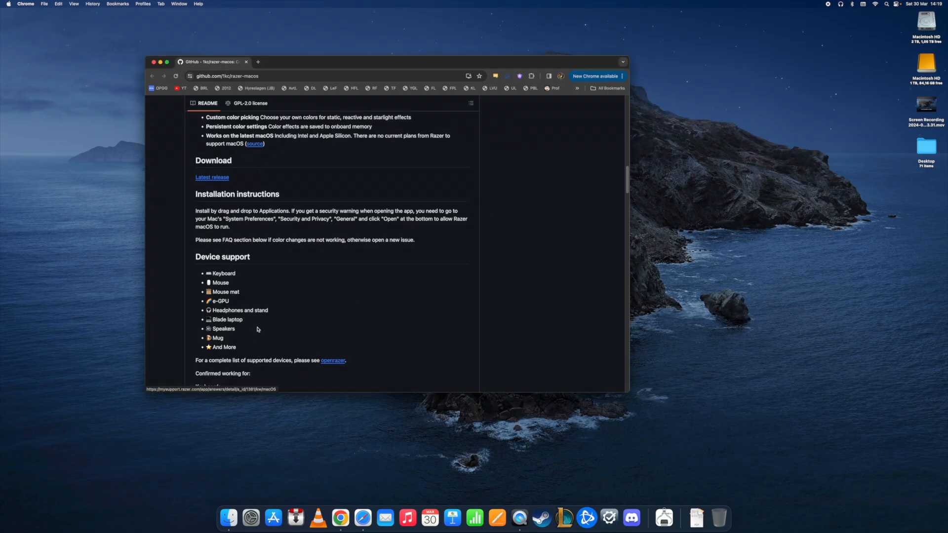
left_click(219, 179)
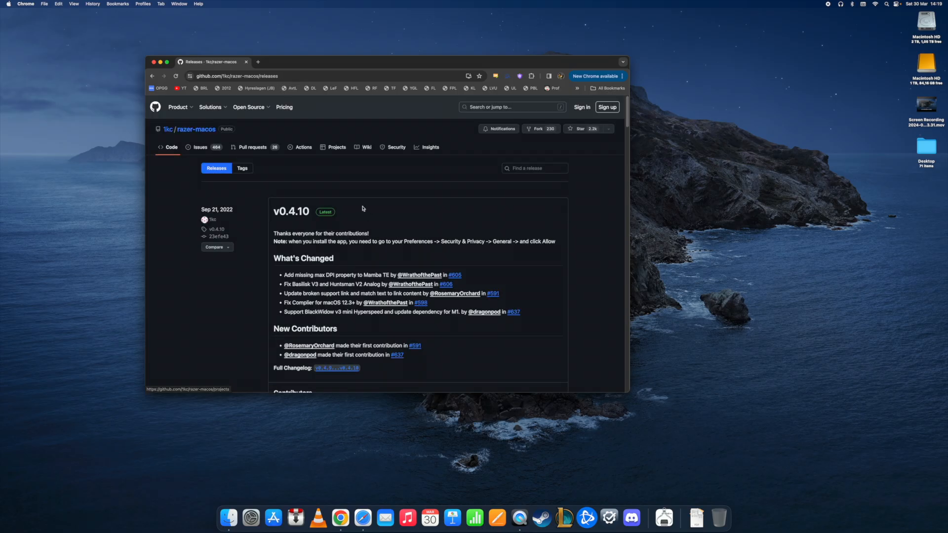
Step: Download Razer.macOS-0.4.10-universal.dmg and install Razer macOS from it into the Applications folder
scroll(339, 198, "down", 5)
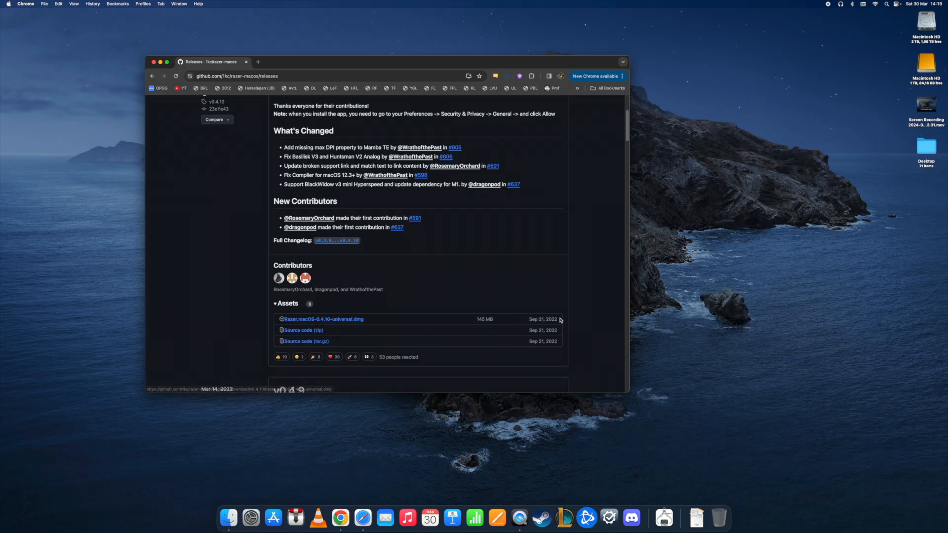
left_click(328, 320)
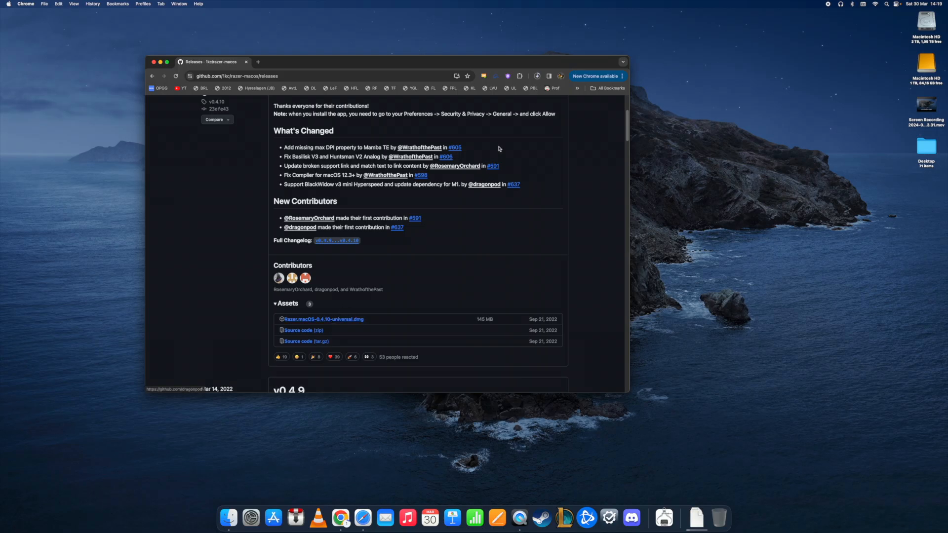
left_click(537, 77)
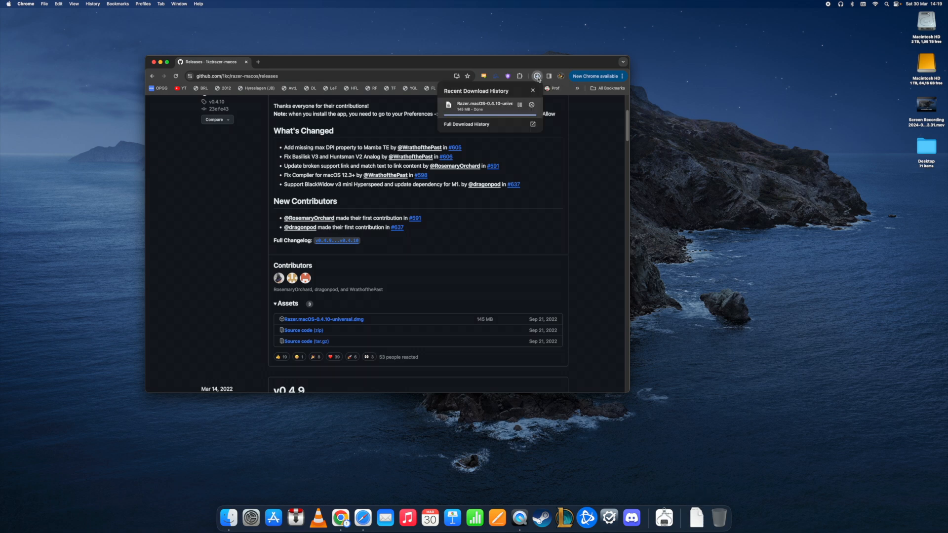
left_click(492, 104)
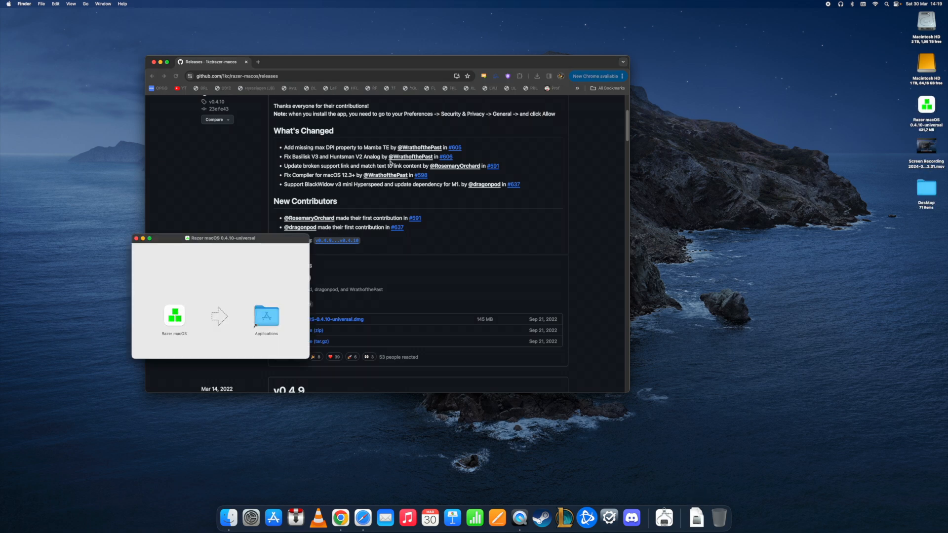
left_click_drag(172, 317, 267, 319)
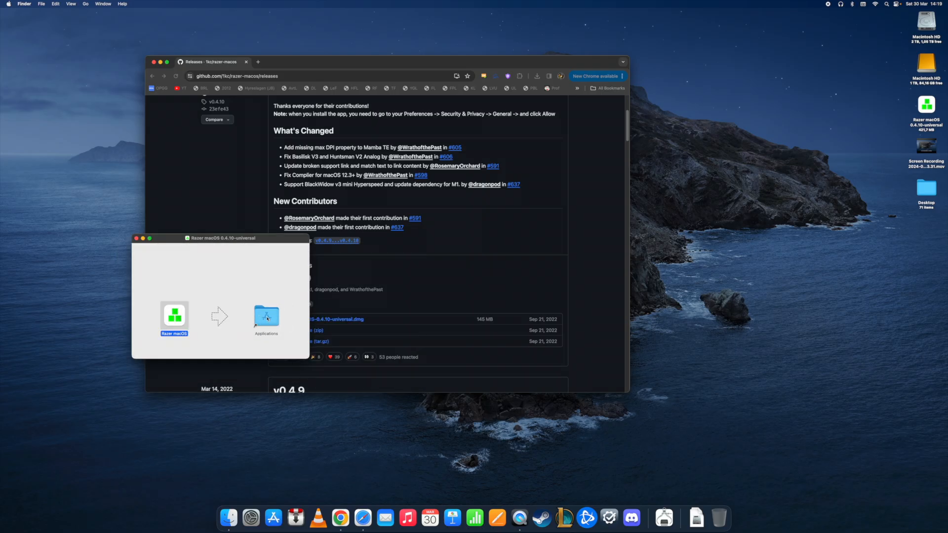
Step: Try to launch Razer macOS from the Applications folder on Macintosh HD, and close the disk image window
double_click(924, 22)
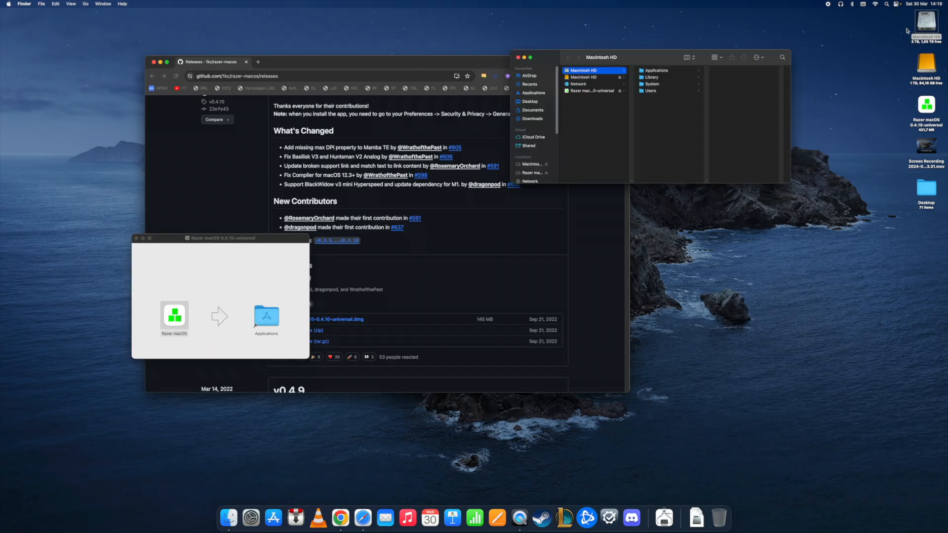
left_click(636, 76)
scroll(713, 124, "down", 10)
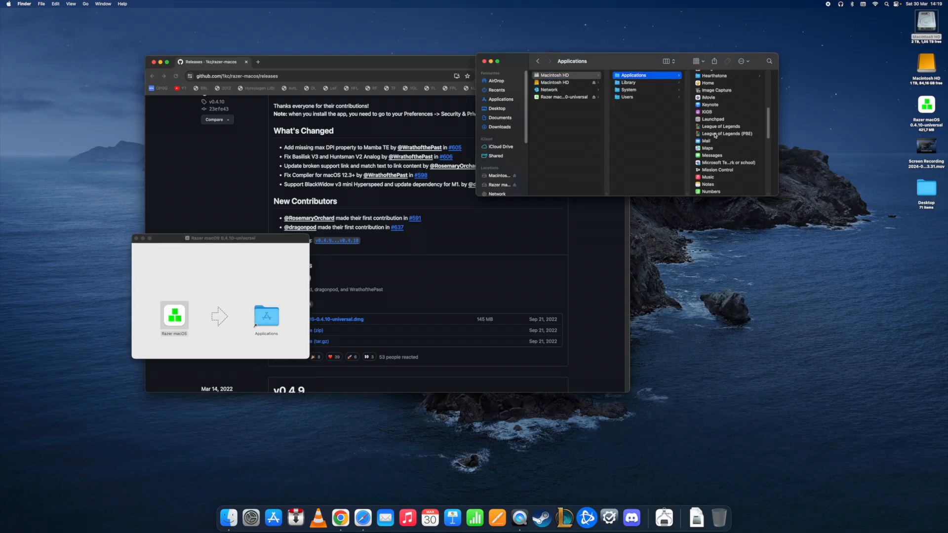
scroll(716, 147, "down", 3)
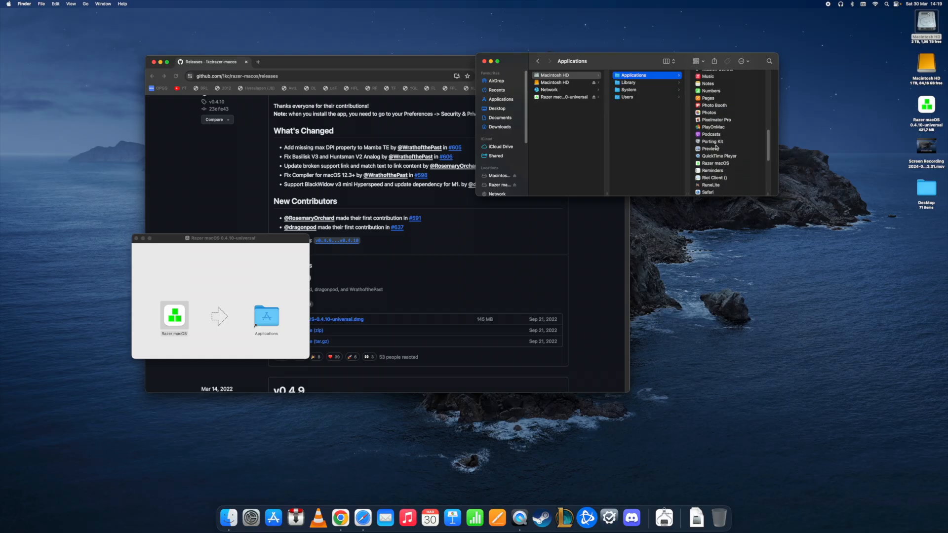
double_click(714, 162)
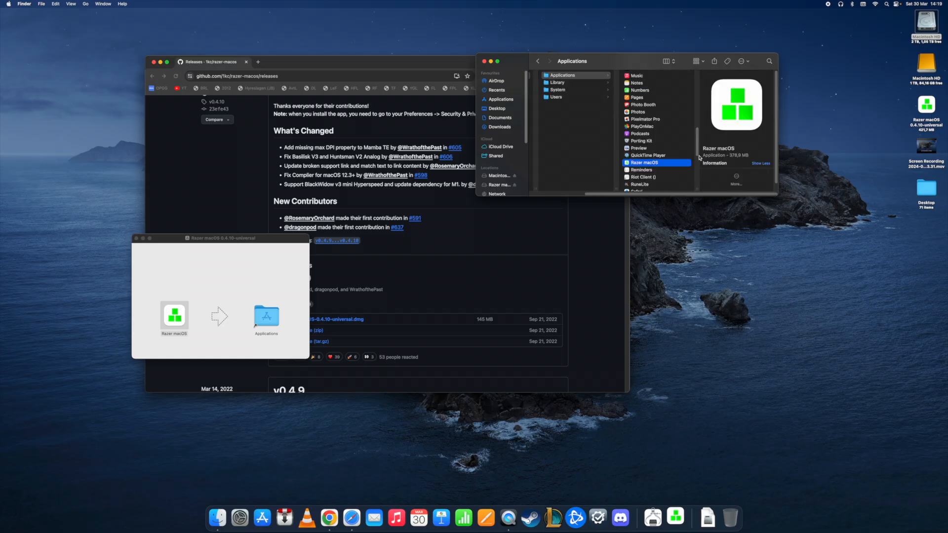
left_click(136, 239)
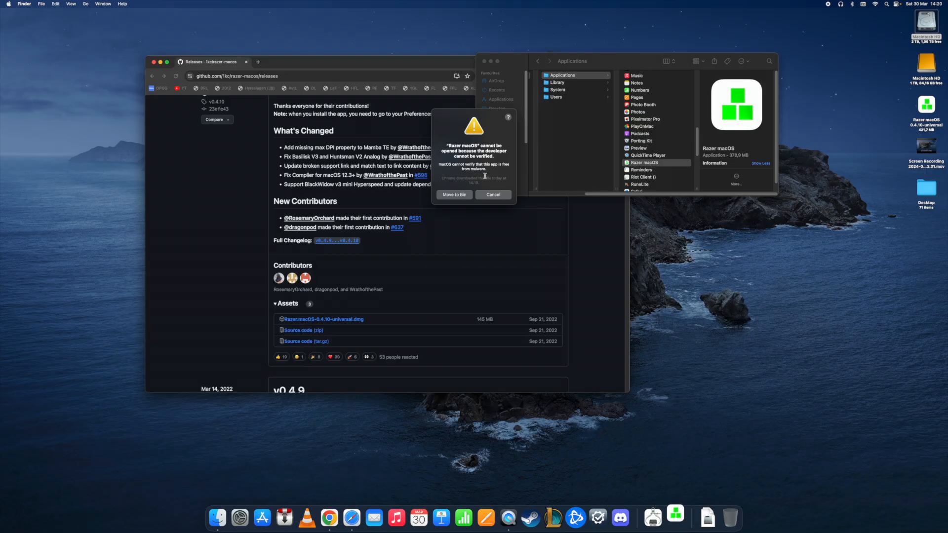
Step: Switch to System Settings, show the Security section of Privacy & Security, and cancel the unverified-developer warning for Razer macOS
left_click_drag(483, 116, 528, 113)
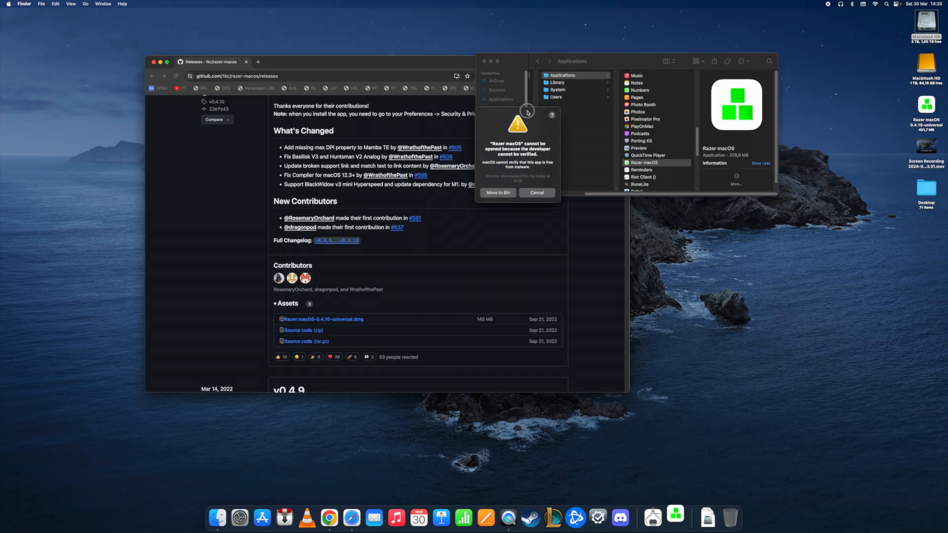
left_click(244, 529)
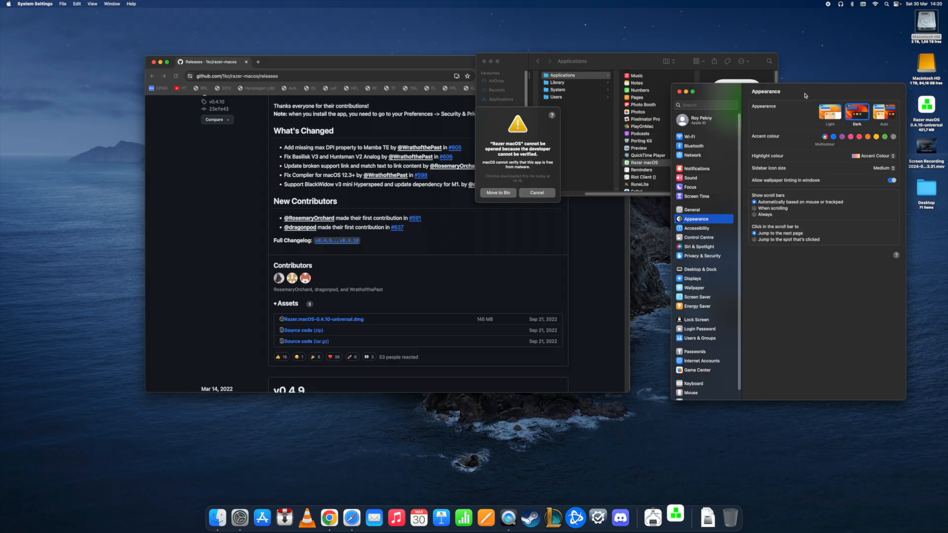
left_click_drag(805, 96, 345, 89)
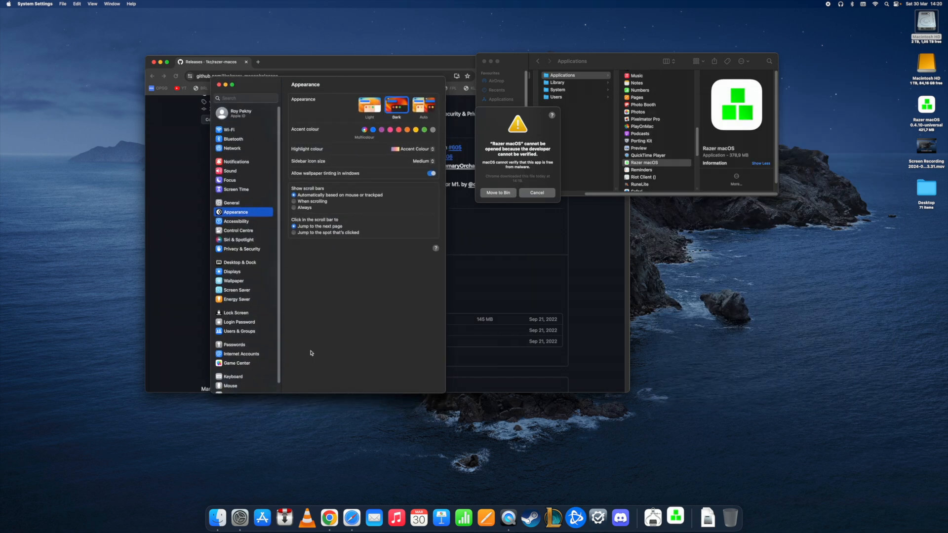
scroll(259, 272, "down", 1)
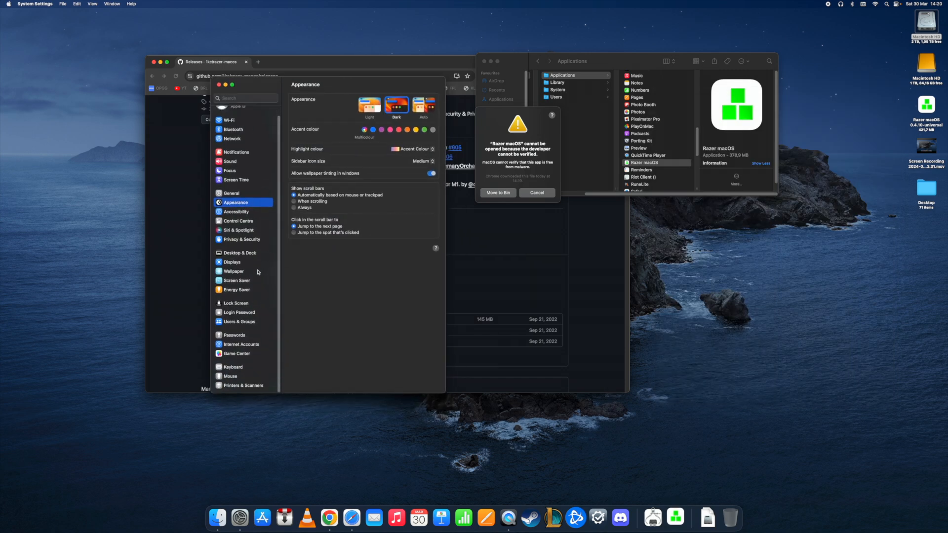
left_click(242, 240)
scroll(365, 252, "down", 2)
scroll(366, 252, "down", 5)
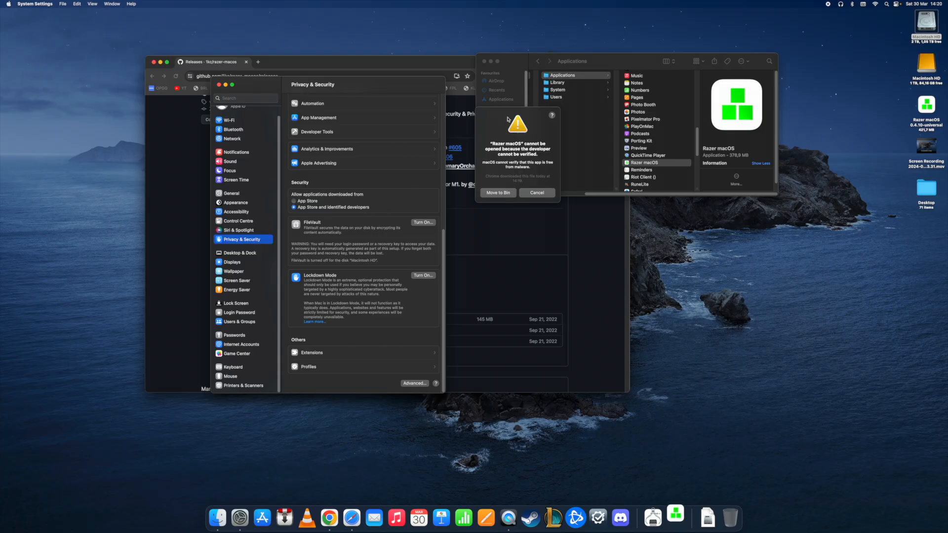
left_click_drag(514, 128, 518, 127)
left_click(540, 191)
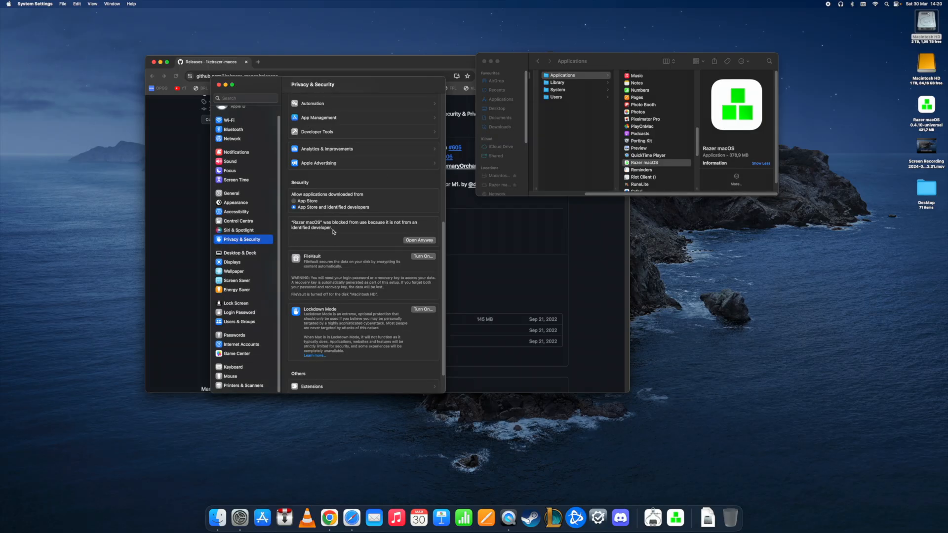
Step: Allow the blocked Razer macOS to open anyway, authorising with the account password and confirming that it should open
left_click(416, 242)
type("••••••")
key("Return")
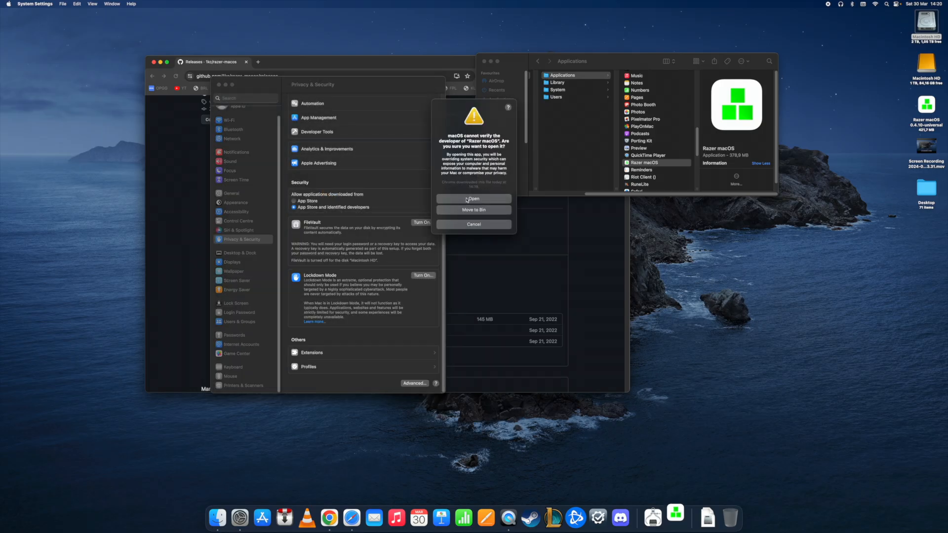
left_click(467, 199)
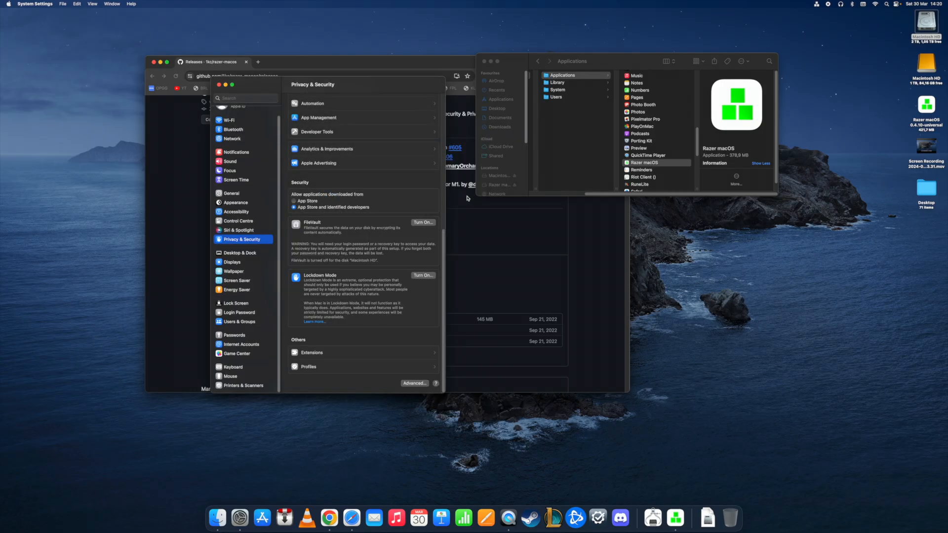
Step: Launch Razer macOS again from the Applications folder, and clear away the System Settings and Finder windows
double_click(647, 164)
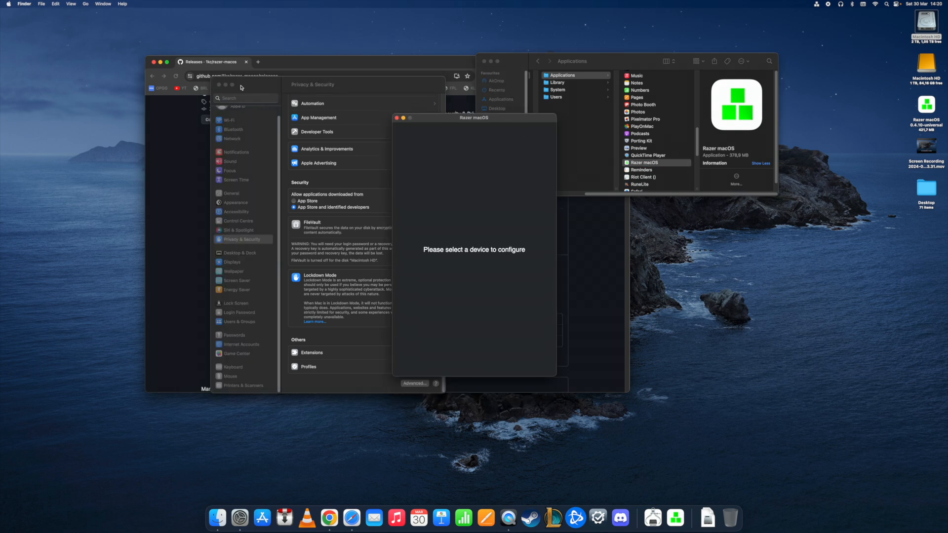
left_click(219, 84)
left_click(484, 61)
left_click_drag(474, 117, 454, 93)
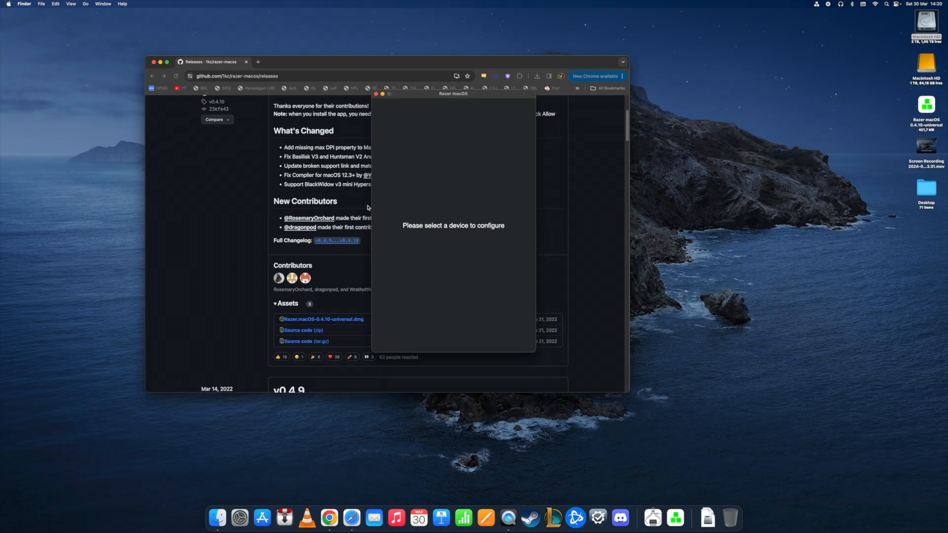
Step: Open the configuration of the Razer DeathAdder Essential and show its color, DPI, polling rate and mouse brightness settings
left_click(818, 5)
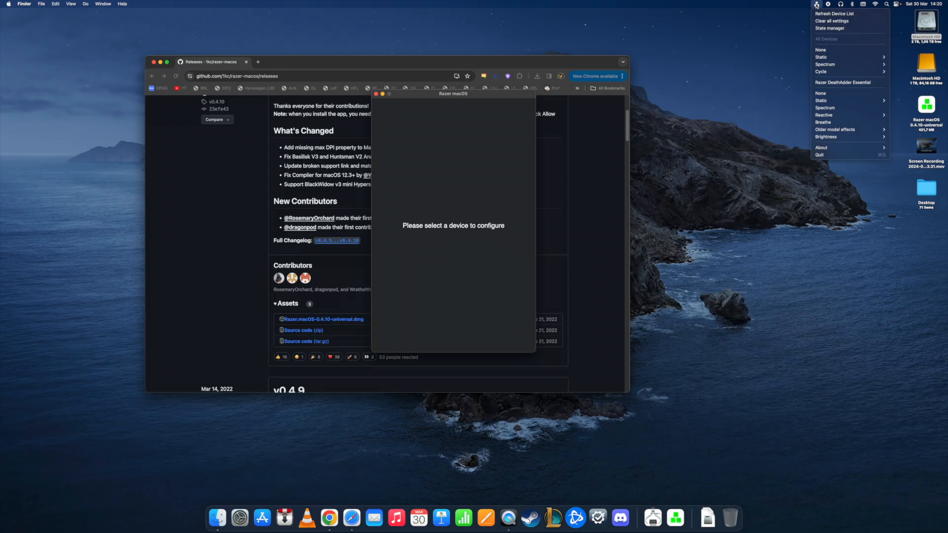
left_click(856, 84)
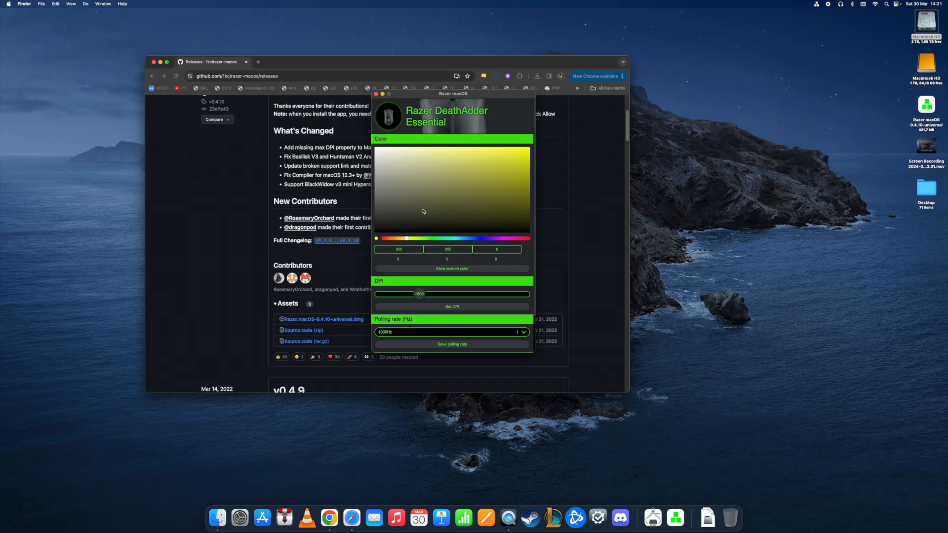
scroll(406, 197, "down", 2)
scroll(405, 198, "down", 3)
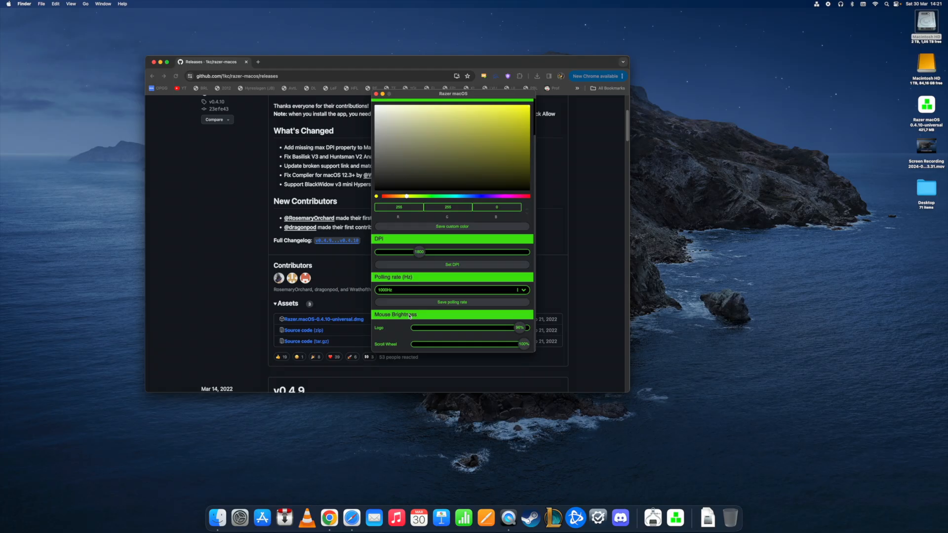
left_click(817, 5)
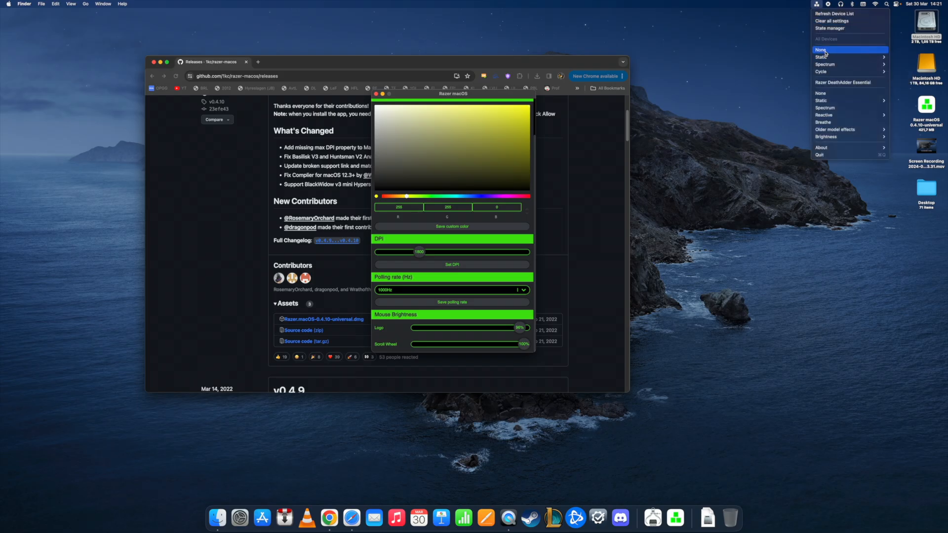
mouse_move(825, 58)
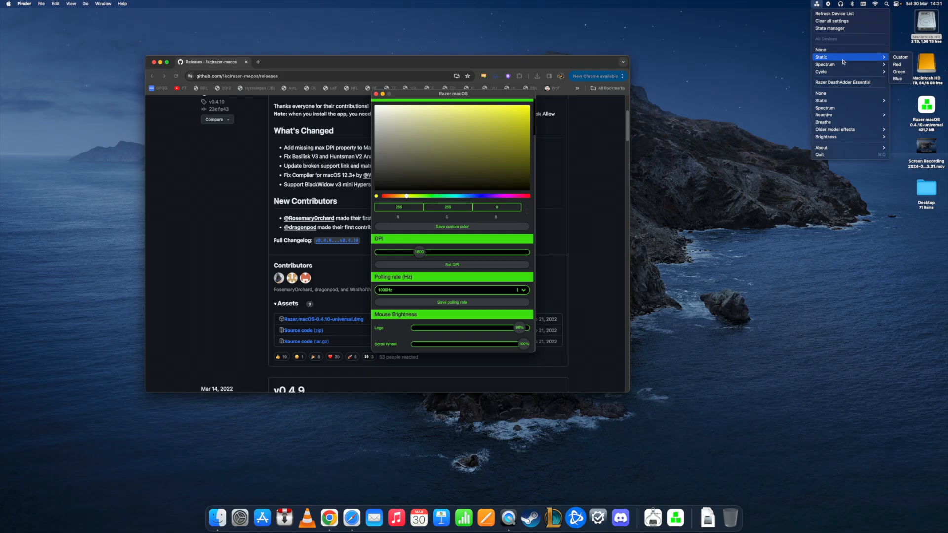
mouse_move(841, 115)
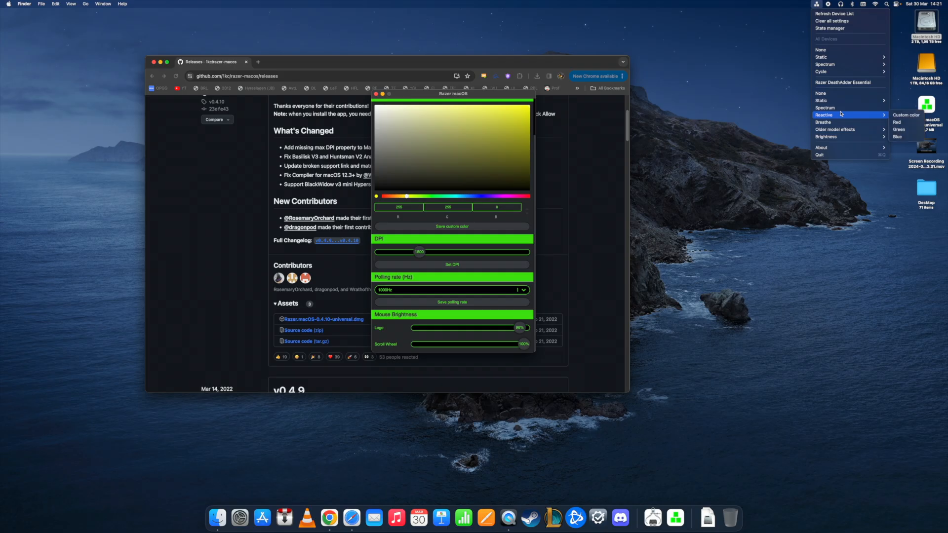
left_click(471, 94)
left_click_drag(471, 94, 427, 58)
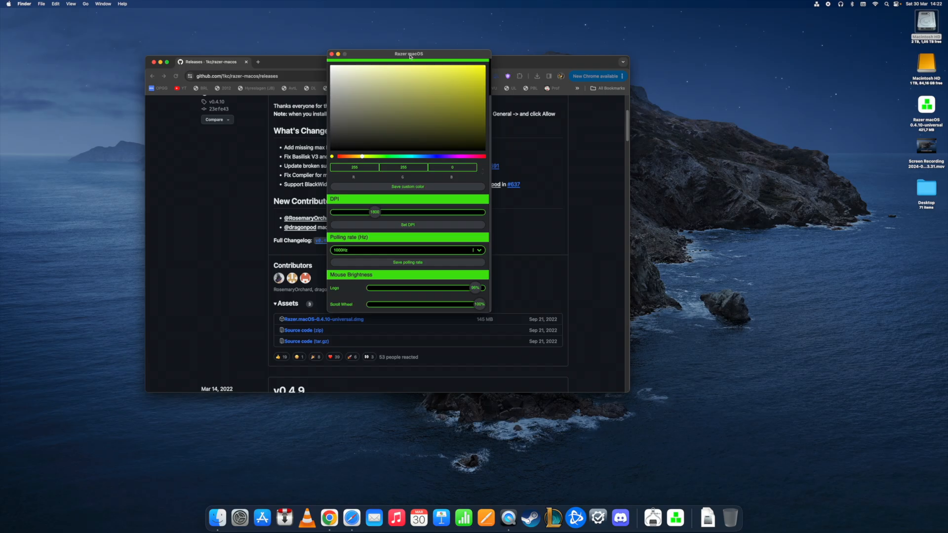
left_click_drag(409, 56, 408, 50)
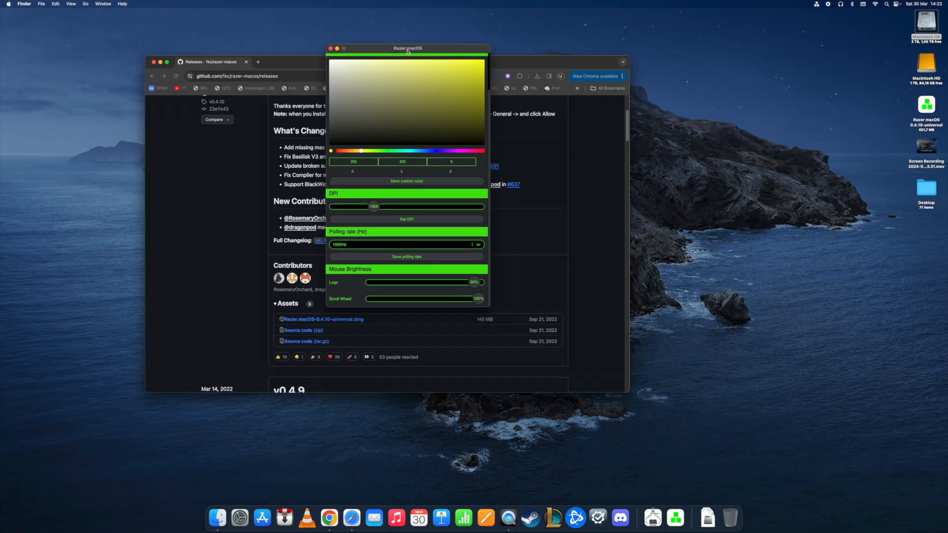